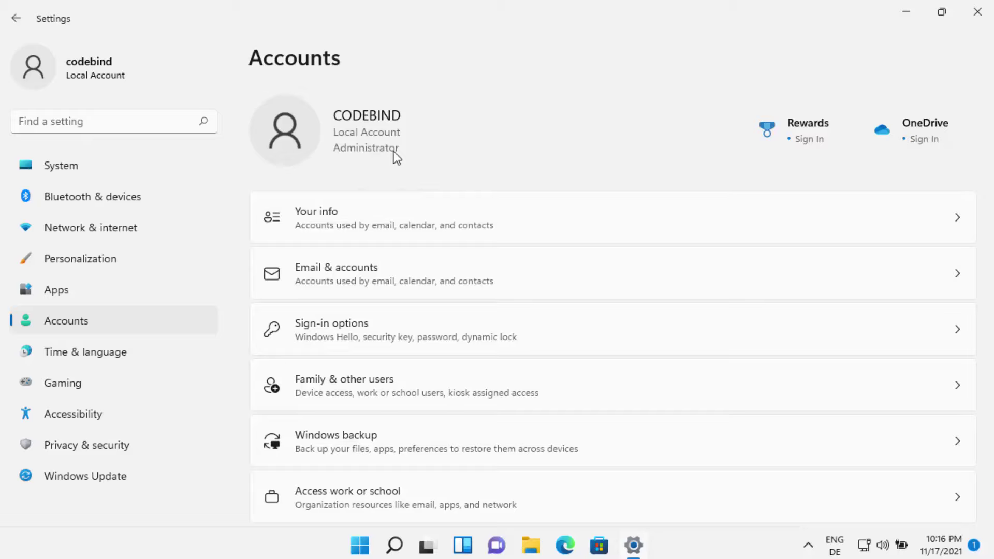
Step: From Your info, choose to sign in with a Microsoft account instead
left_click(318, 216)
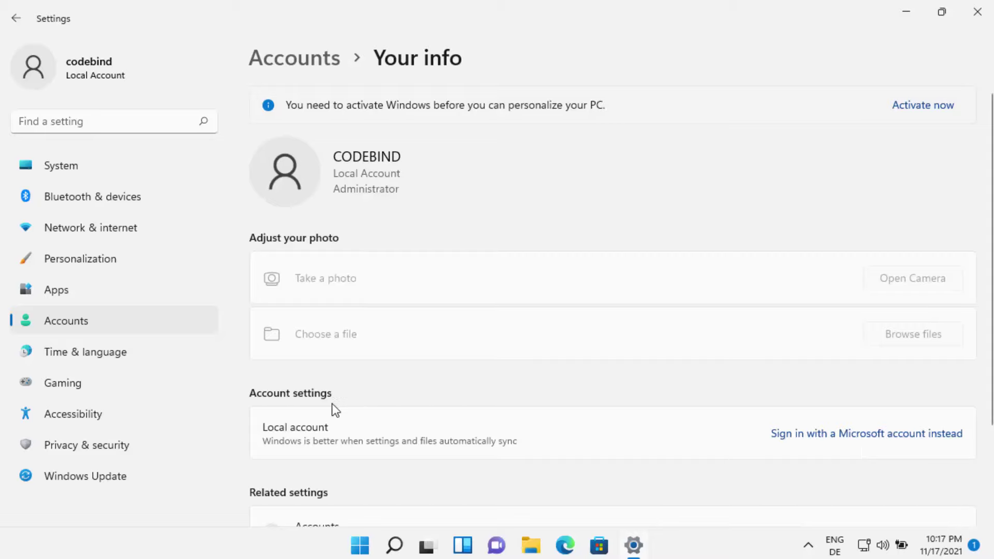
left_click(831, 440)
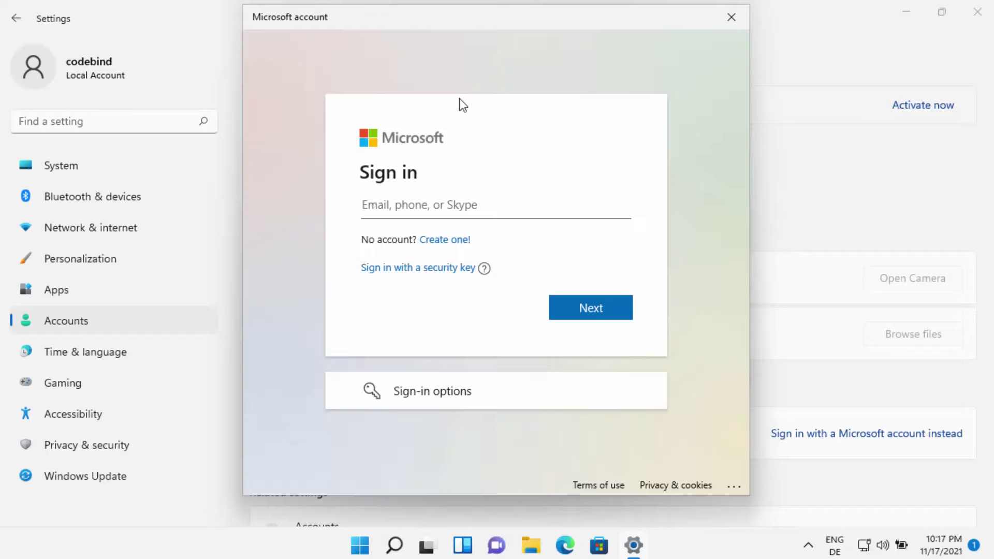
Step: Enter the Microsoft account e-mail and password and sign in
left_click(429, 208)
key("ctrl+v")
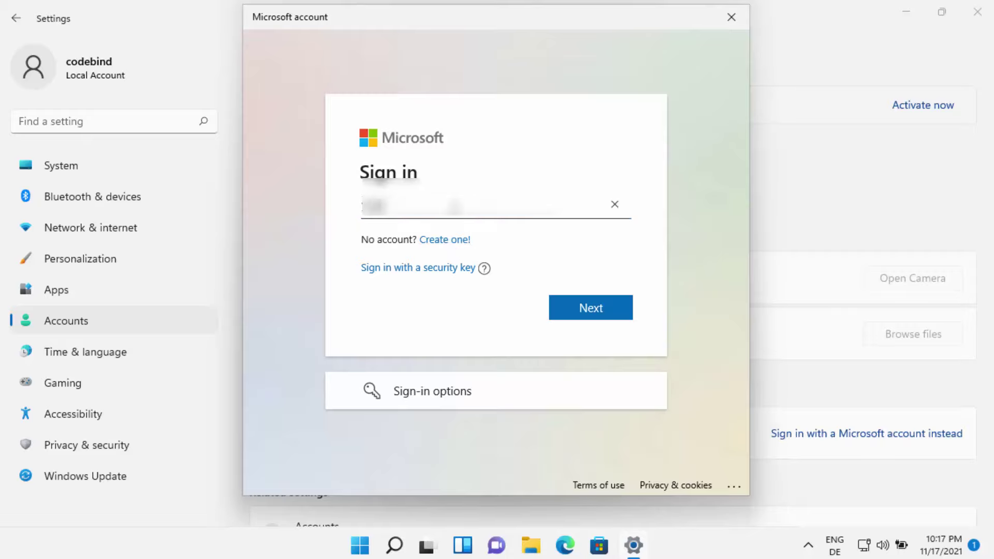
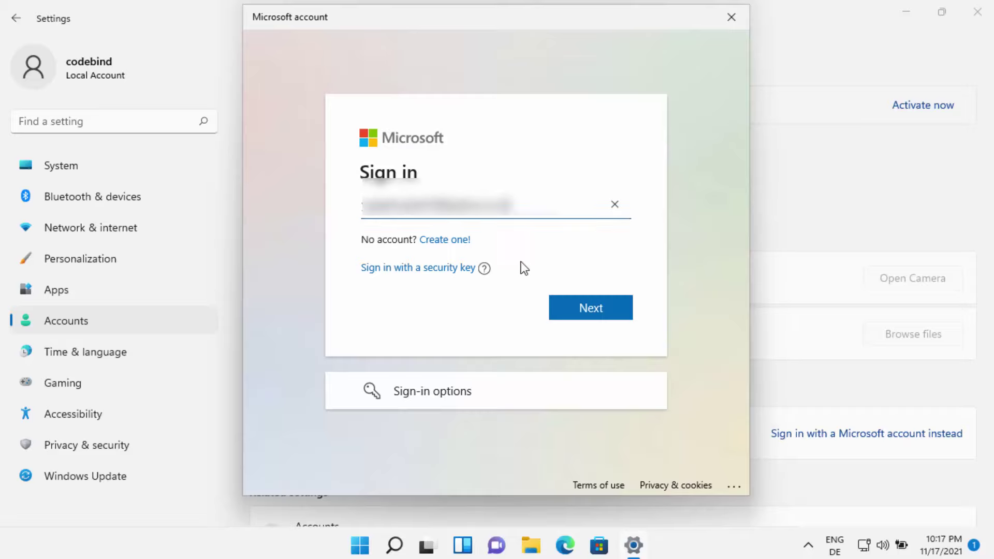
left_click(574, 310)
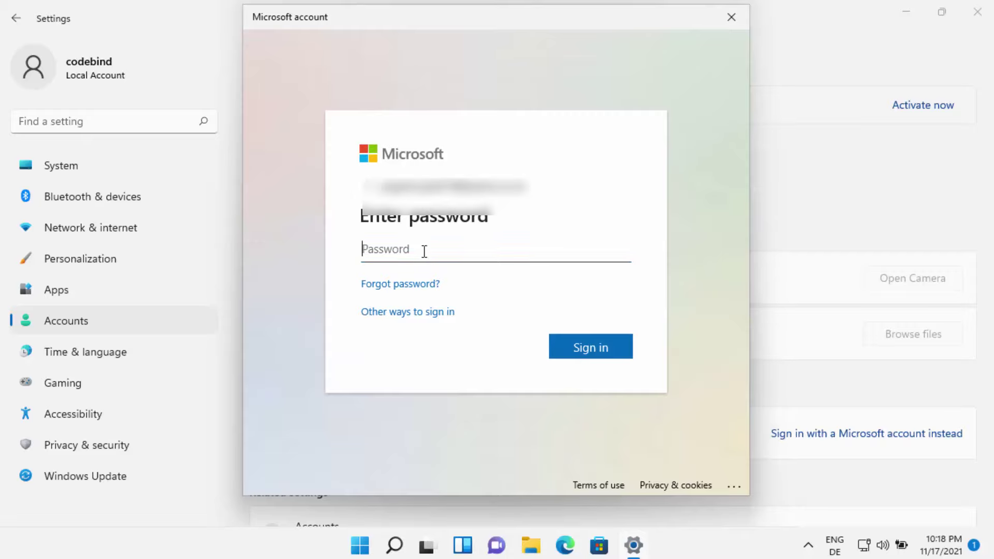
key("ctrl+v")
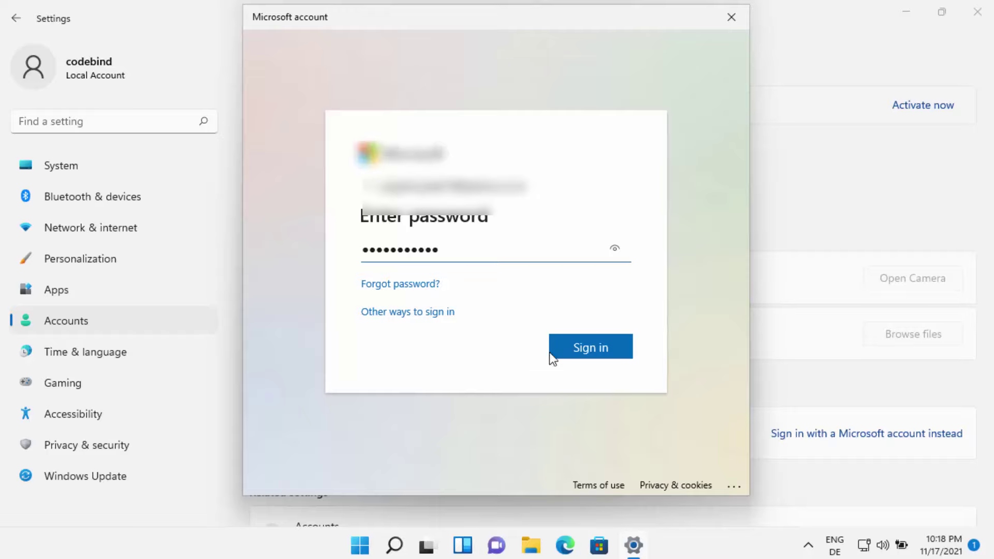
left_click(590, 348)
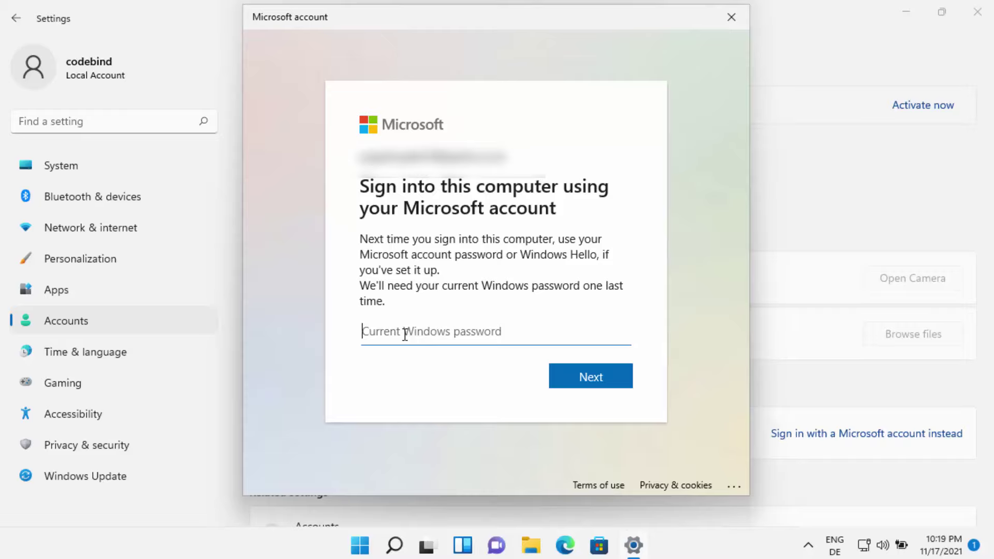
Step: Enter the current Windows password to confirm the switch to the Microsoft account
type("******")
left_click(602, 383)
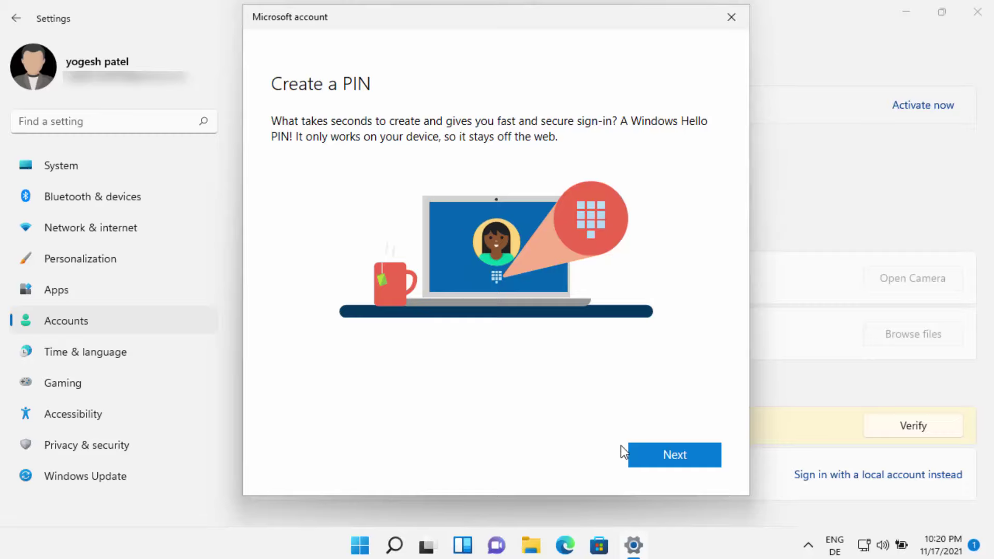
Step: Create and confirm a six-character PIN with letters and symbols allowed
left_click(638, 452)
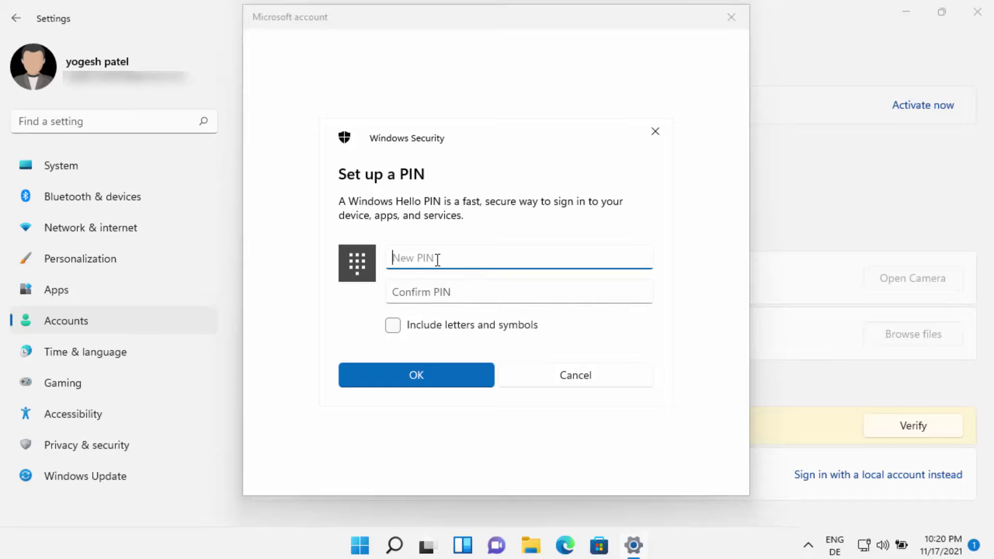
left_click(393, 325)
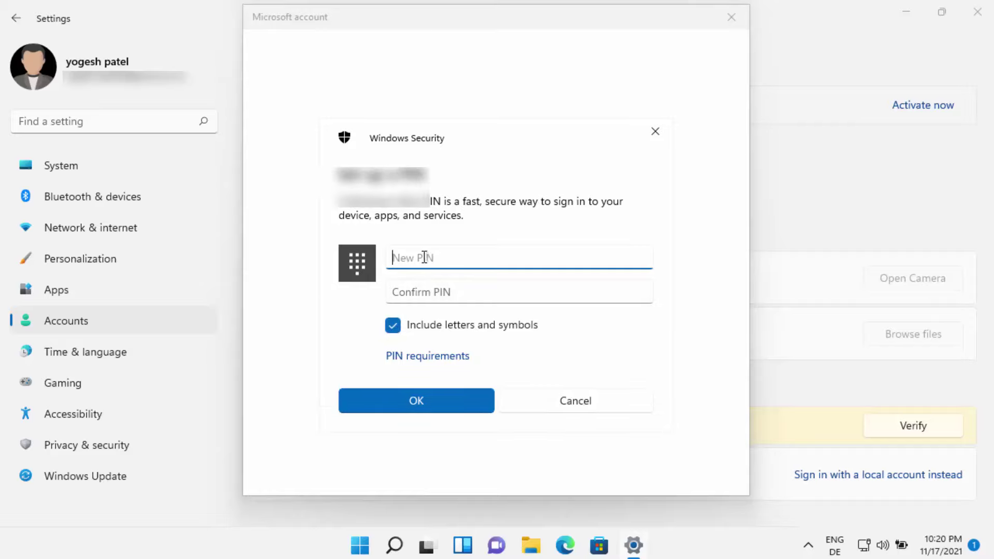
type("••••••")
left_click(425, 287)
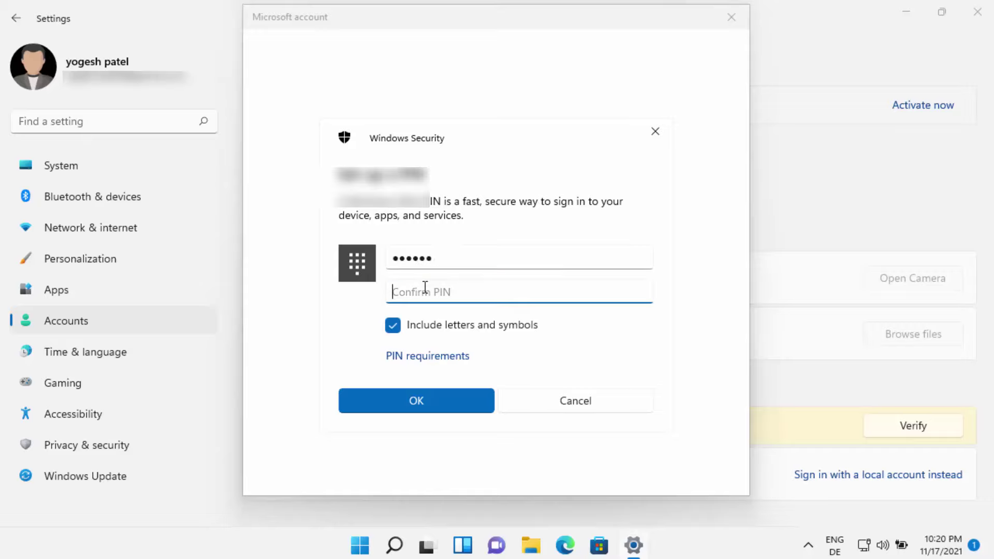
type("••••••")
left_click(421, 400)
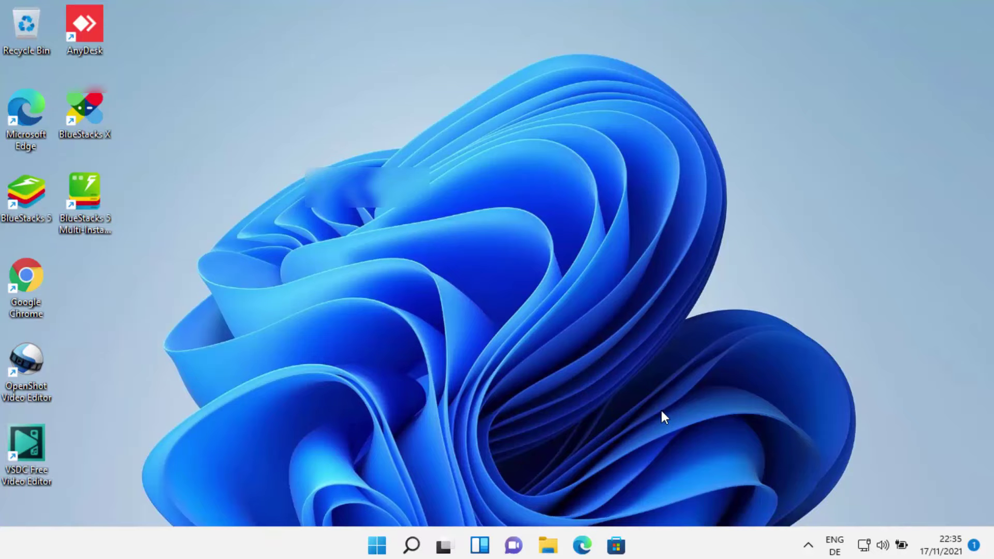
Step: Sign out of the Microsoft account from the Start menu and reveal the sign-in prompt
left_click(376, 545)
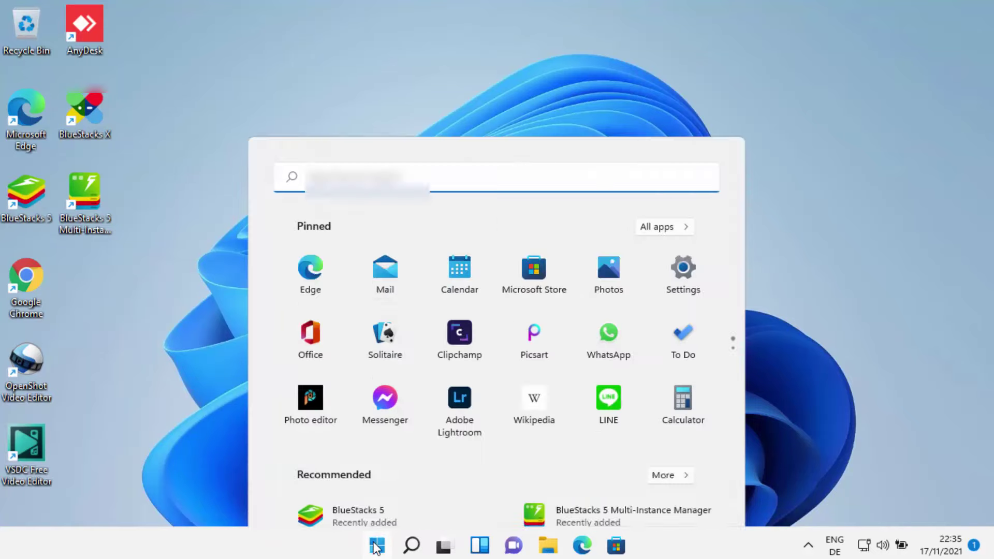
left_click(377, 493)
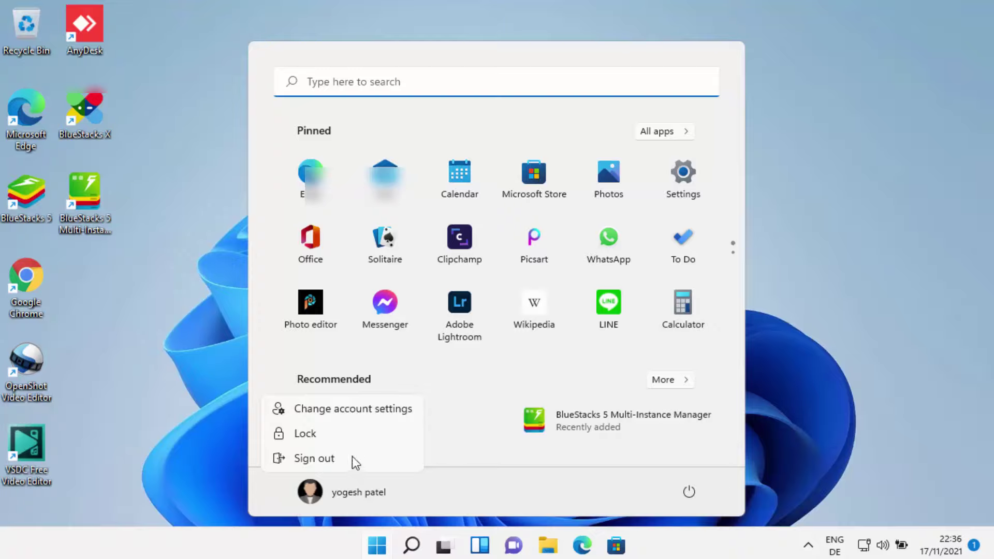
left_click(328, 462)
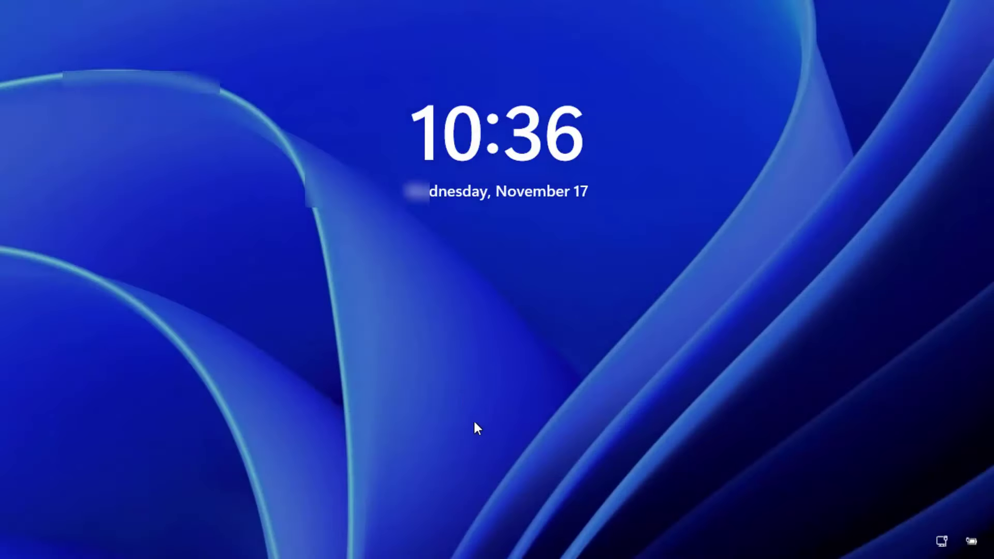
left_click(474, 423)
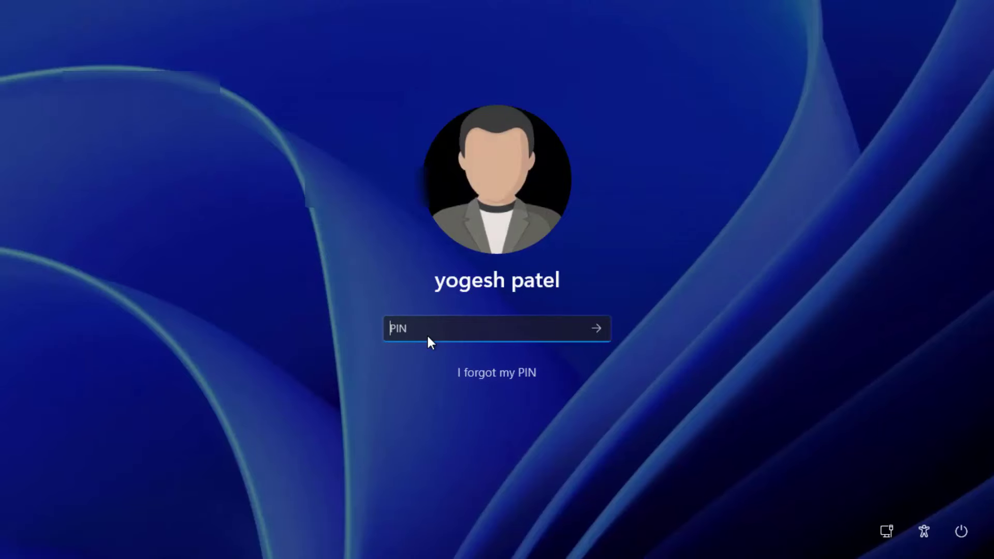
Step: Sign in to the Microsoft account with the new PIN
type("***")
key("Return")
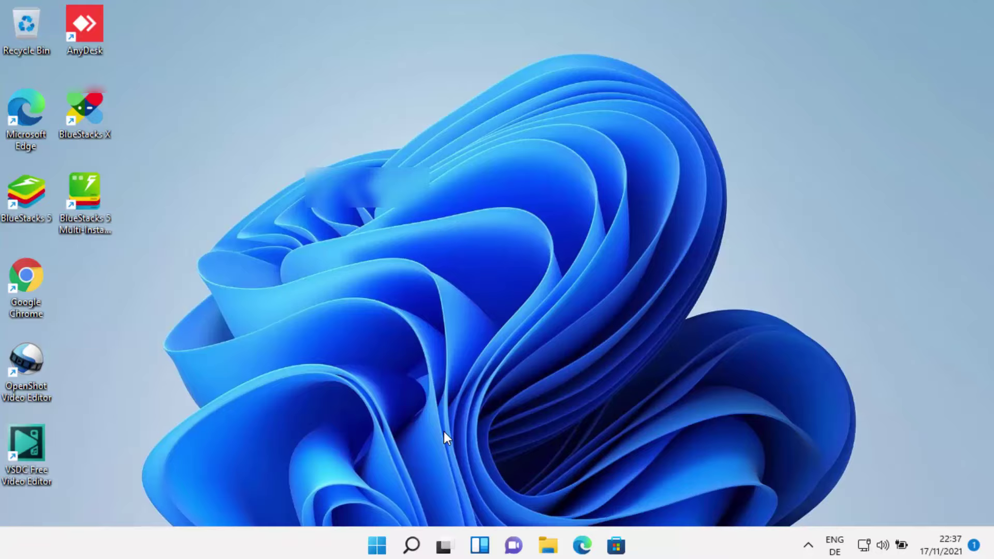
Step: Launch Settings from Start and go to the Accounts page
left_click(377, 545)
left_click(673, 192)
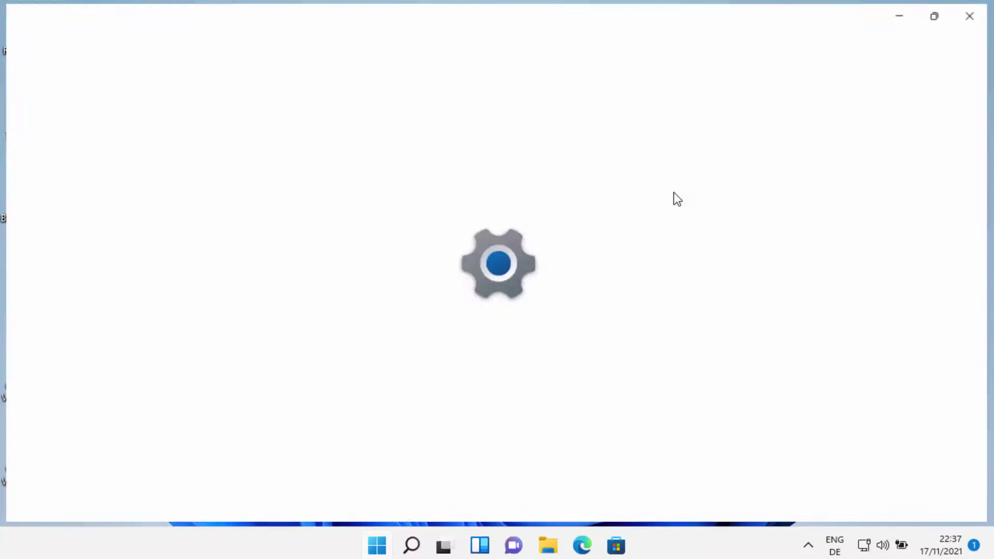
left_click(104, 330)
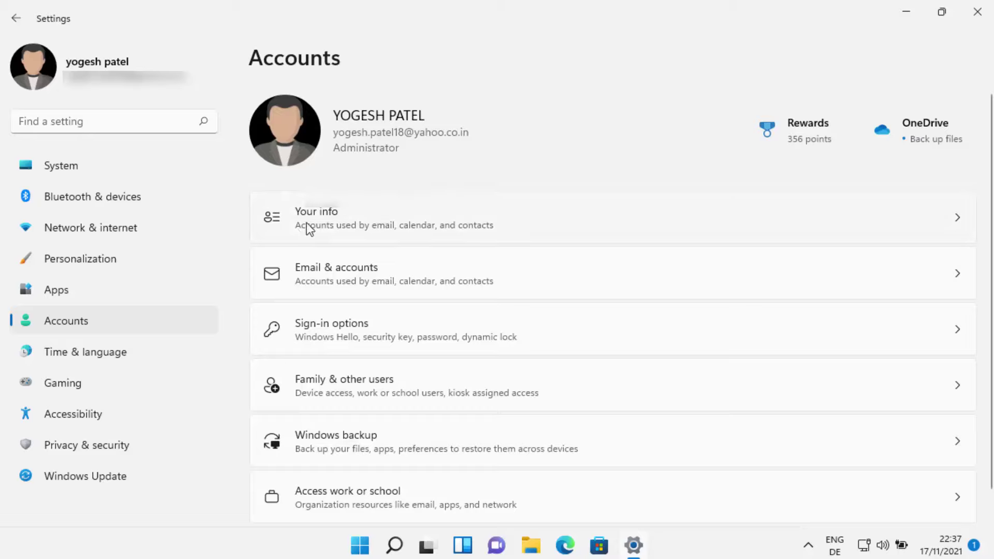
left_click(351, 225)
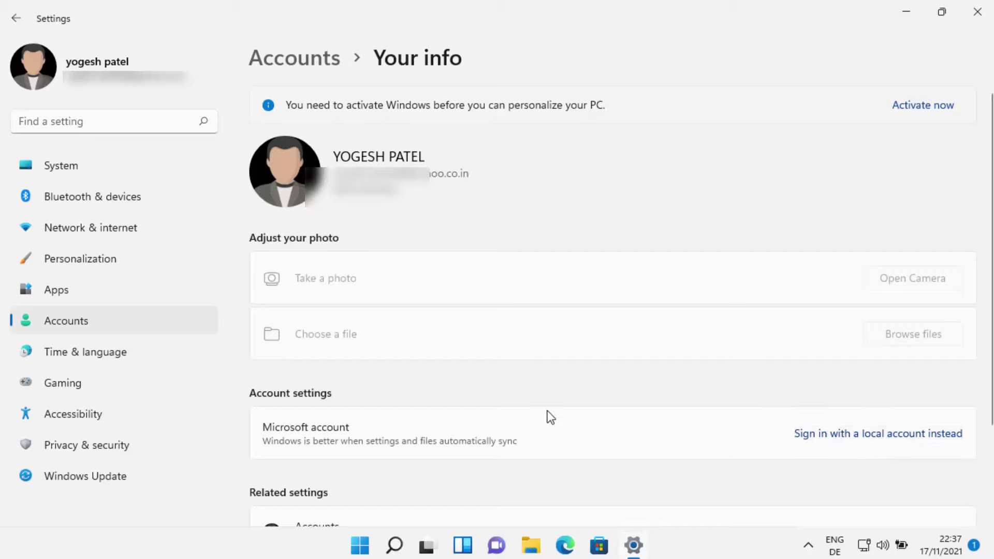
left_click(163, 326)
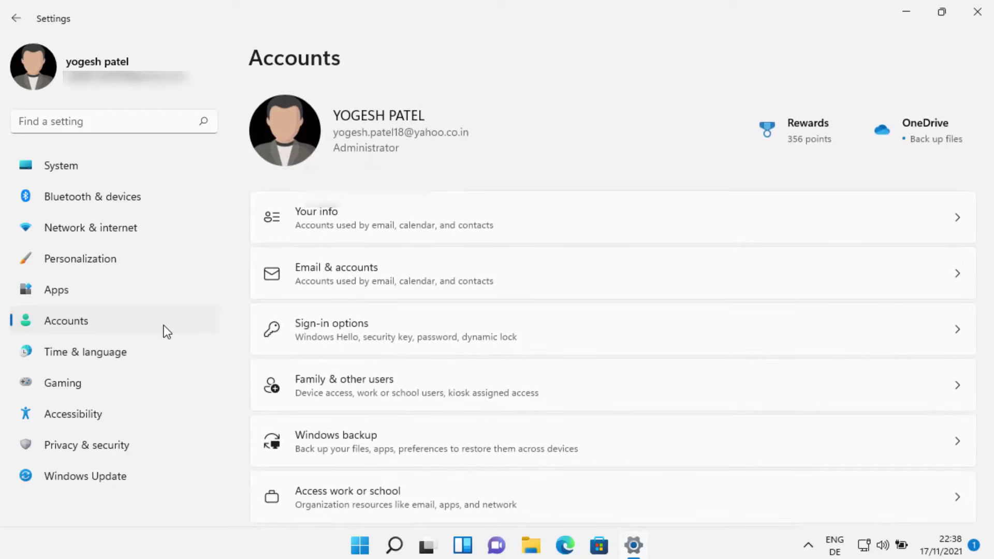
left_click(495, 329)
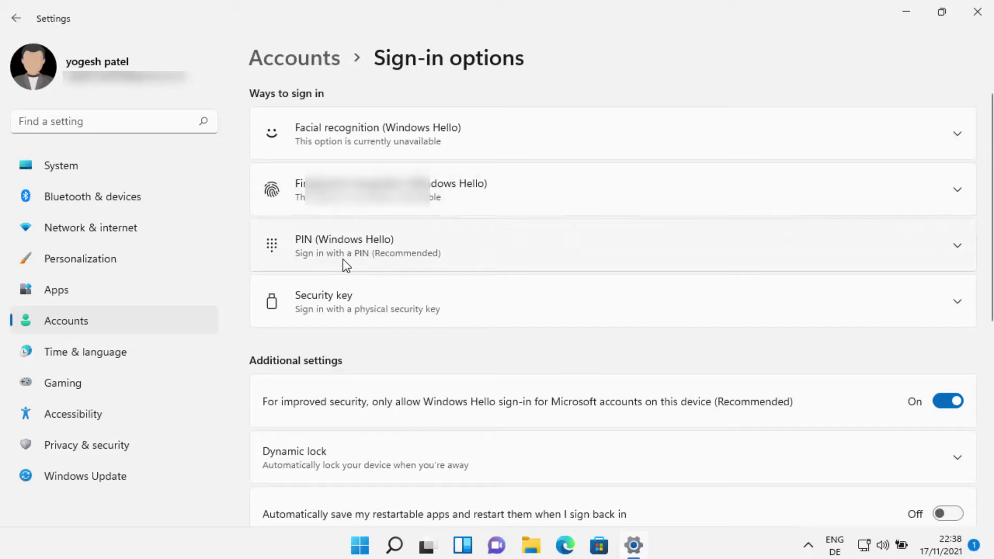
left_click(159, 321)
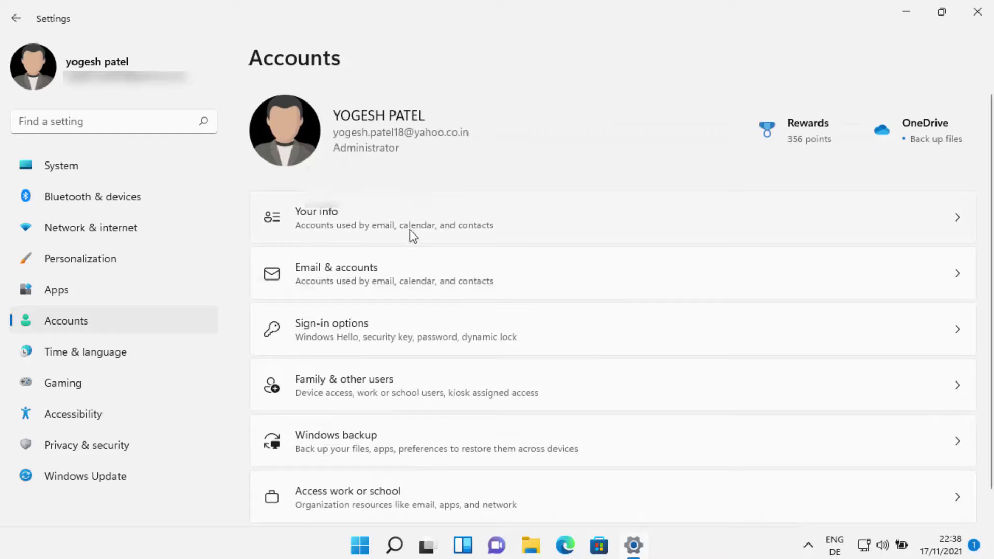
Step: Choose 'Sign in with a local account instead' in Your info and verify with the account PIN
left_click(331, 219)
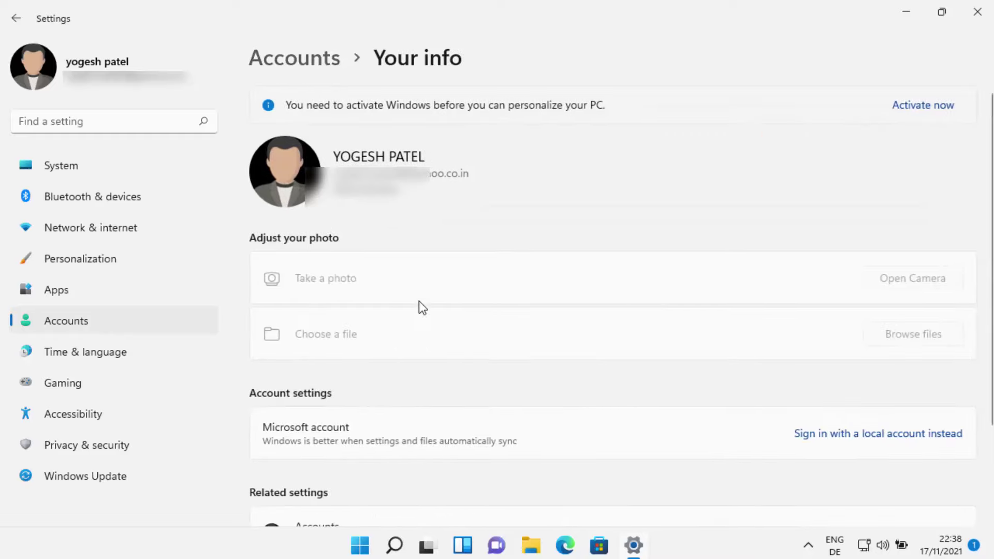
scroll(418, 332, "down", 1)
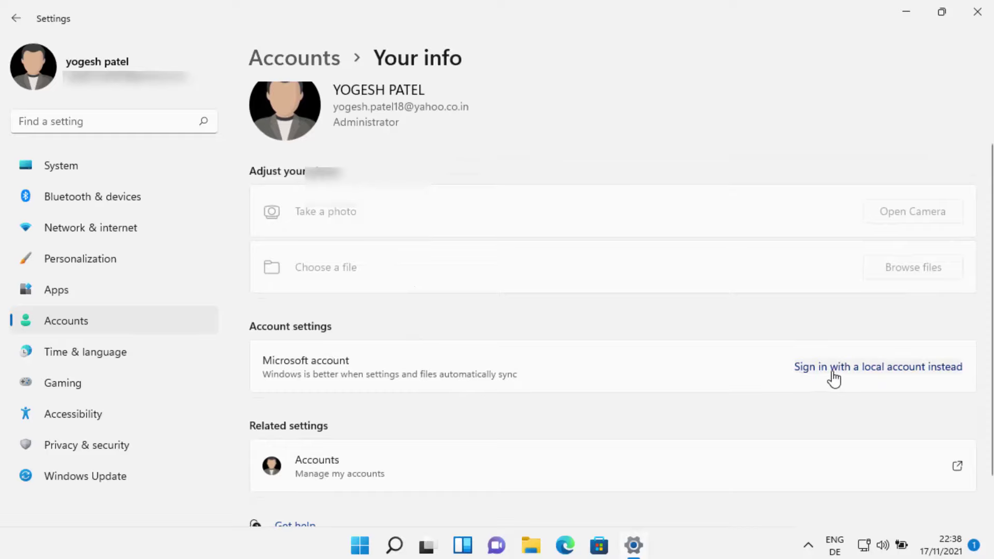
left_click(873, 369)
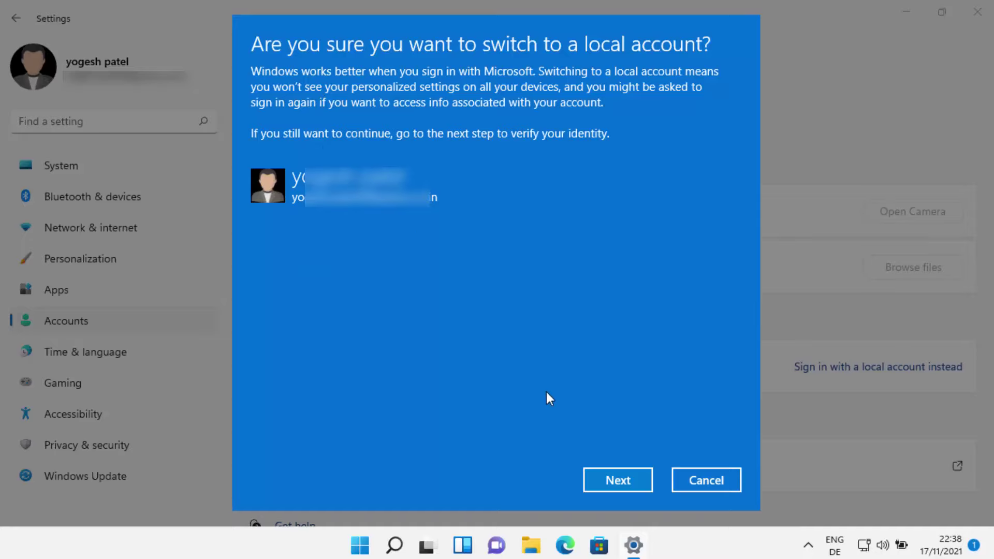
left_click(601, 479)
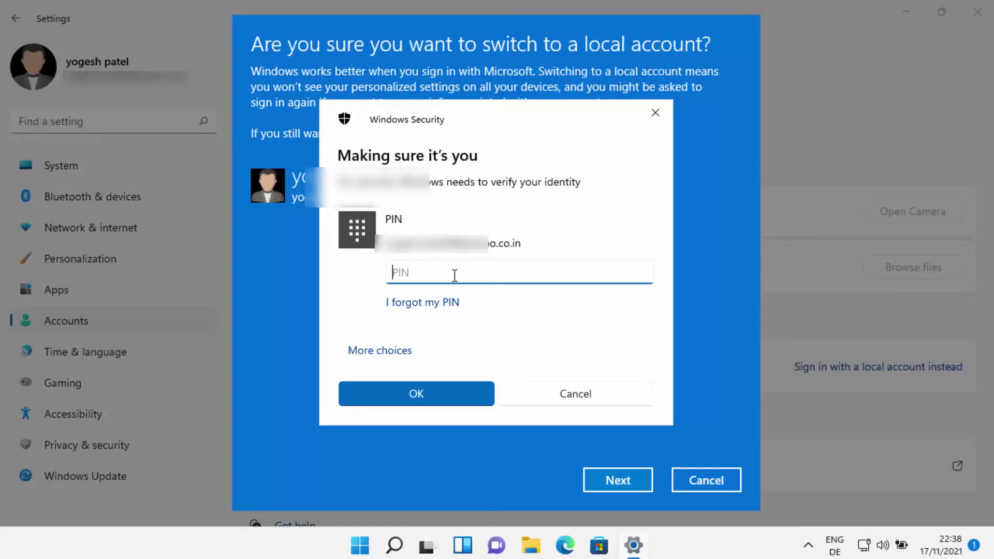
type("123456")
left_click(425, 395)
Step: Give local account codebind a new password with hint 'cb' and continue
left_click(419, 233)
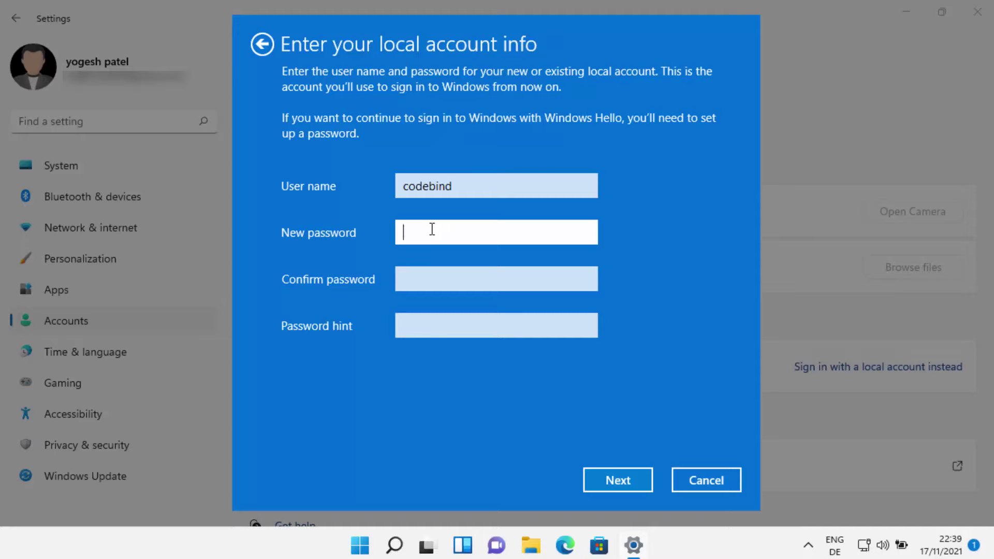
type("123456")
key("Tab")
type("123456")
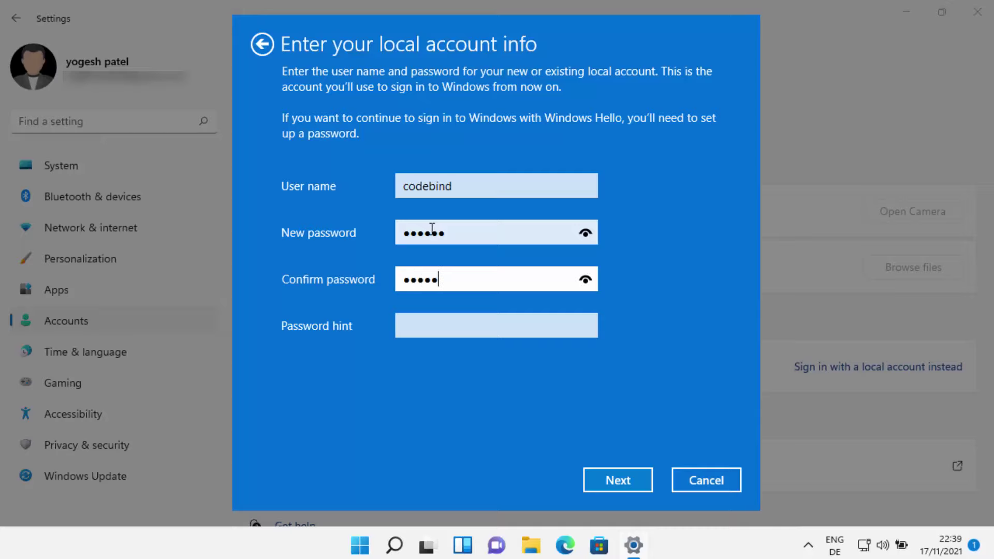
key("Tab")
type("cb")
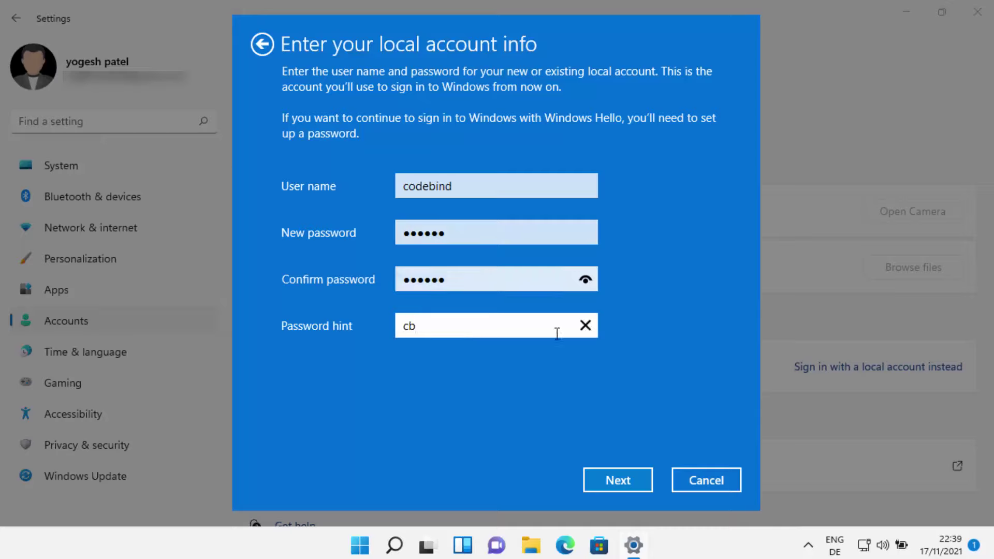
left_click(596, 483)
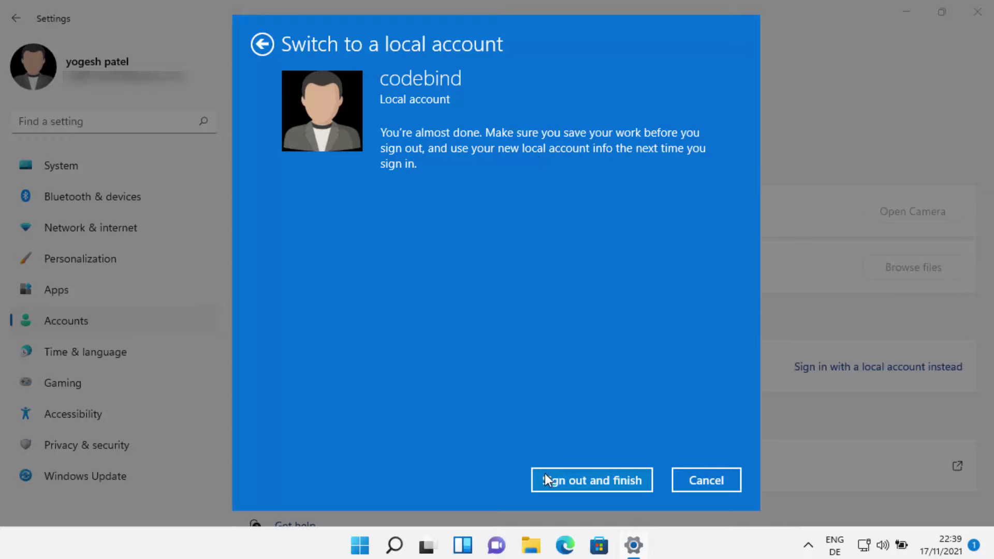
Step: Choose 'Sign out and finish', then enter codebind's PIN at the lock screen
left_click(571, 486)
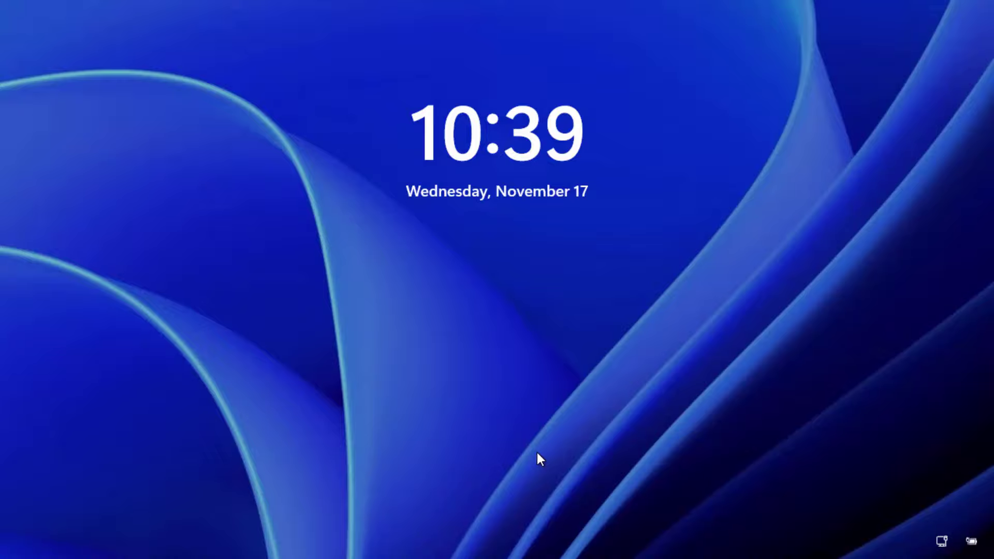
left_click(537, 454)
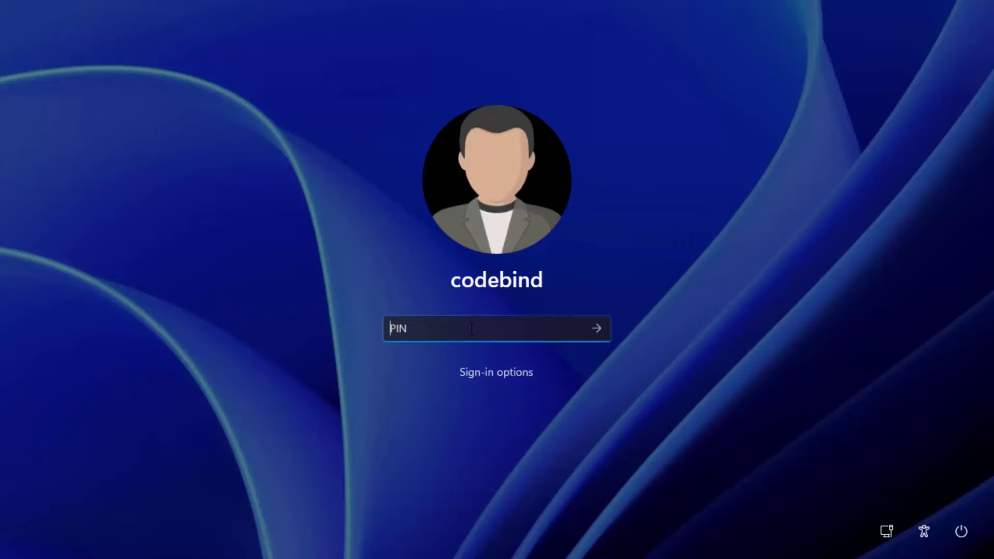
type("••••••")
Step: Submit the PIN to sign in as codebind, then bring up the Start menu
left_click(605, 328)
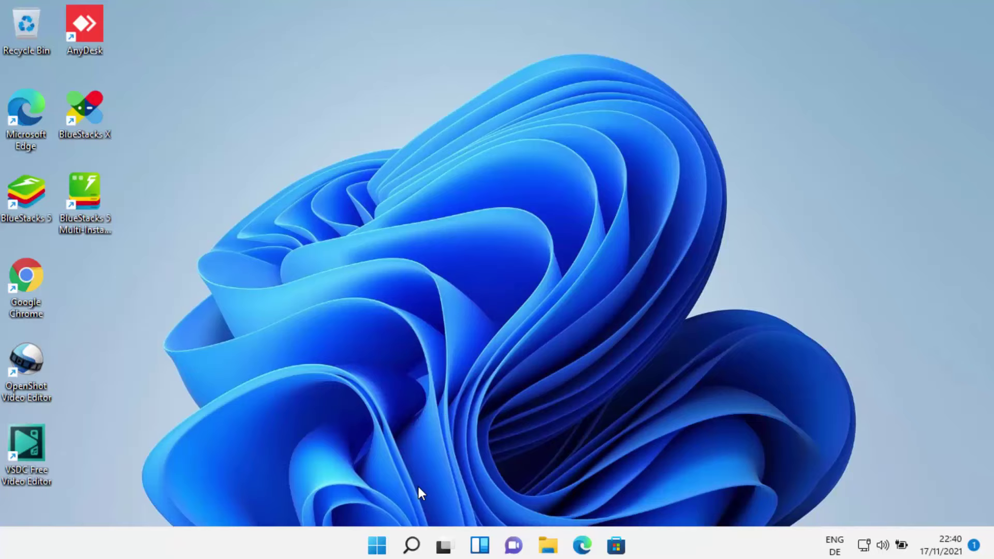
left_click(378, 546)
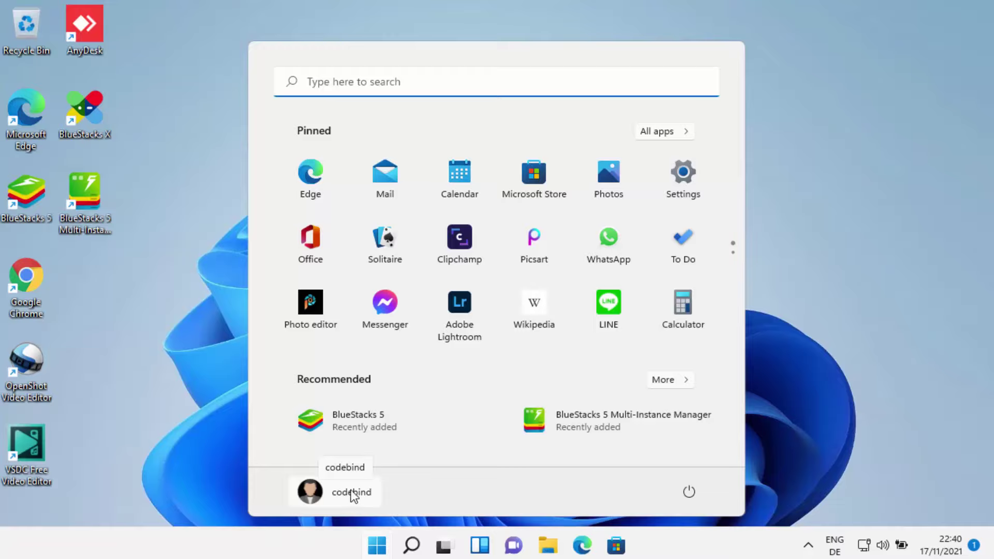
Step: Check Accounts › Your info in Settings, confirming CODEBIND is a local administrator account
left_click(680, 181)
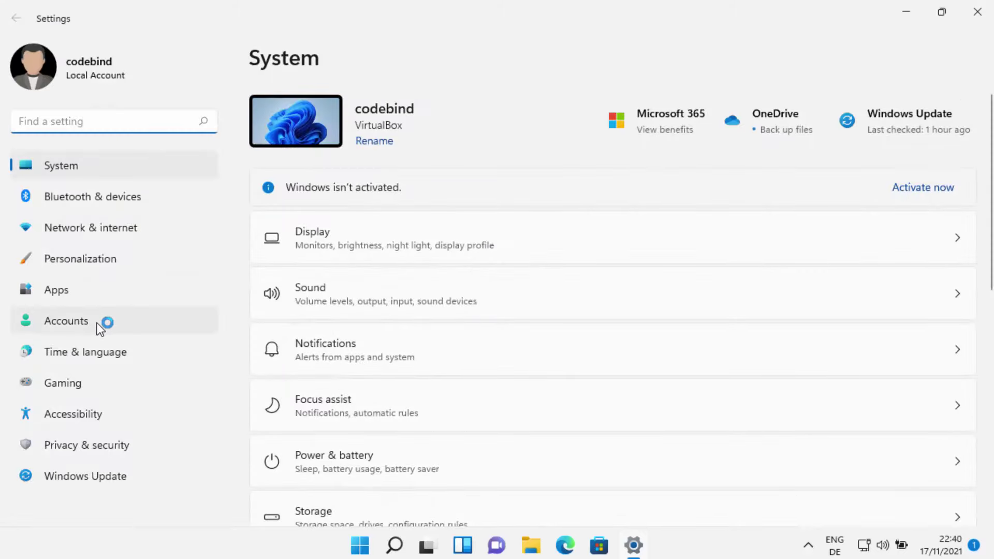
left_click(100, 329)
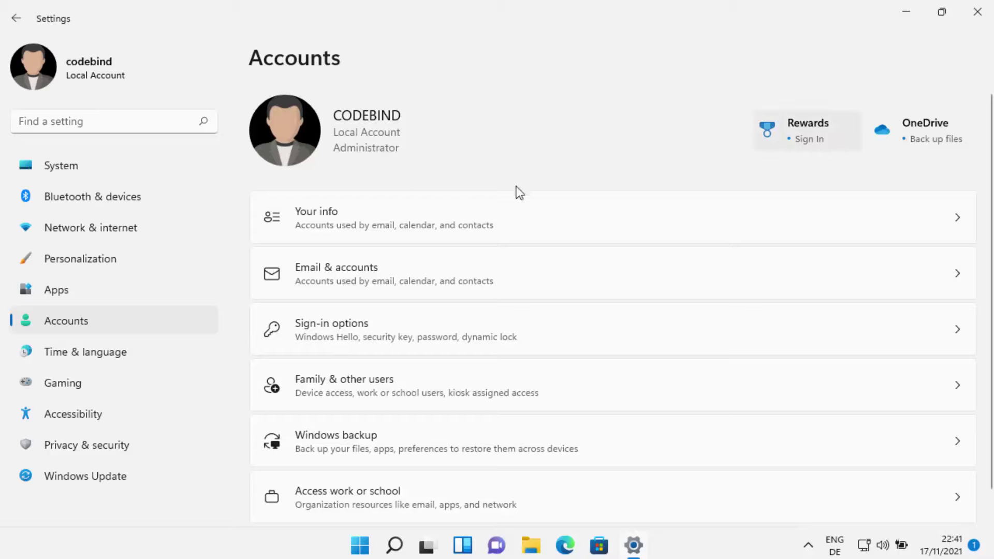
left_click(338, 220)
scroll(470, 291, "down", 1)
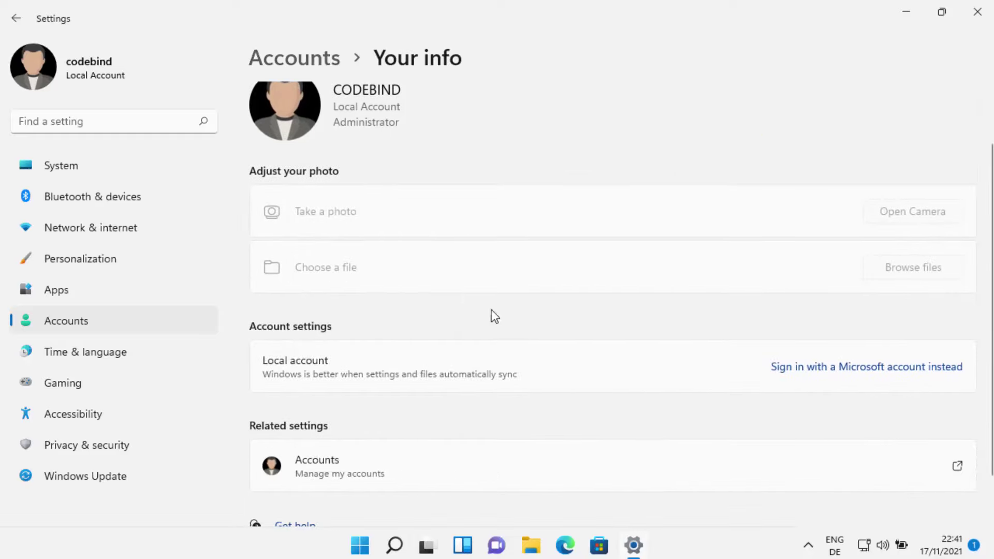